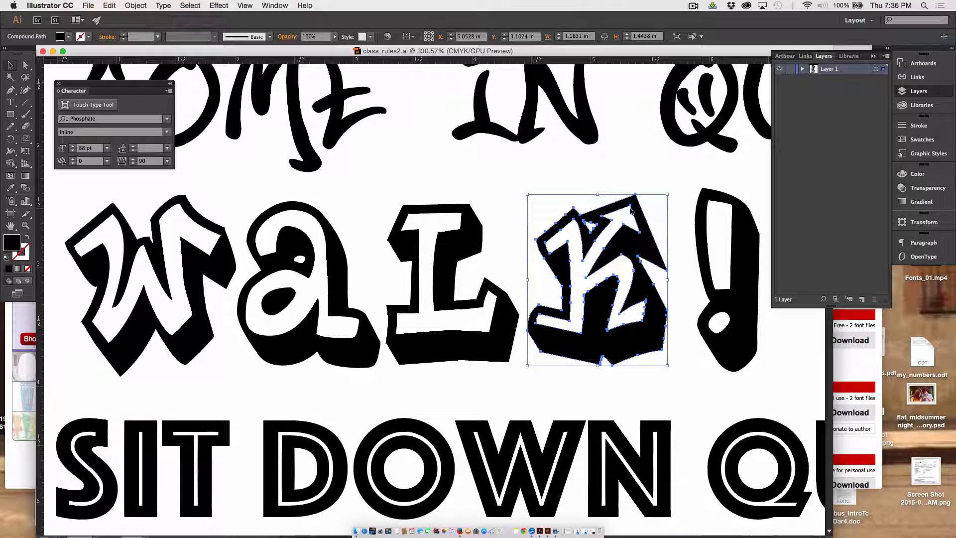
# Enlarge the K of "walk!" to about 1.28 by 1.56 in, reposition it in line, and nudge the W slightly right.
pyautogui.moveTo(667, 194); pyautogui.dragTo(679, 180)
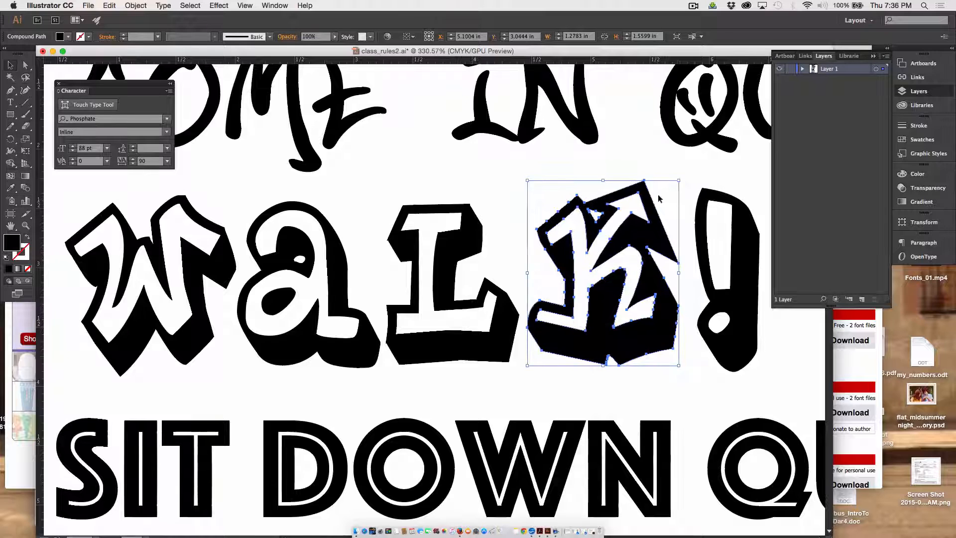
pyautogui.moveTo(558, 334); pyautogui.dragTo(560, 339)
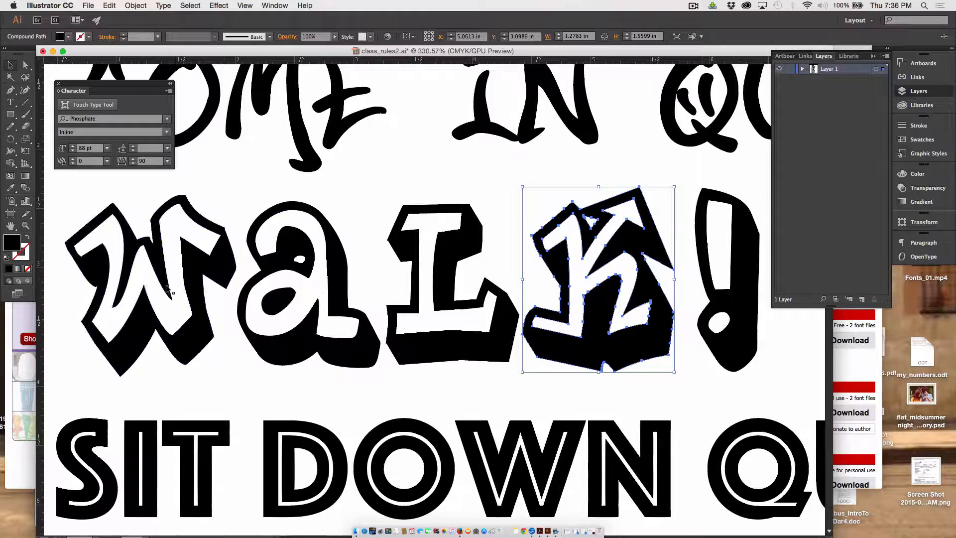
pyautogui.click(193, 336)
pyautogui.press('Right')
pyautogui.press('Right')
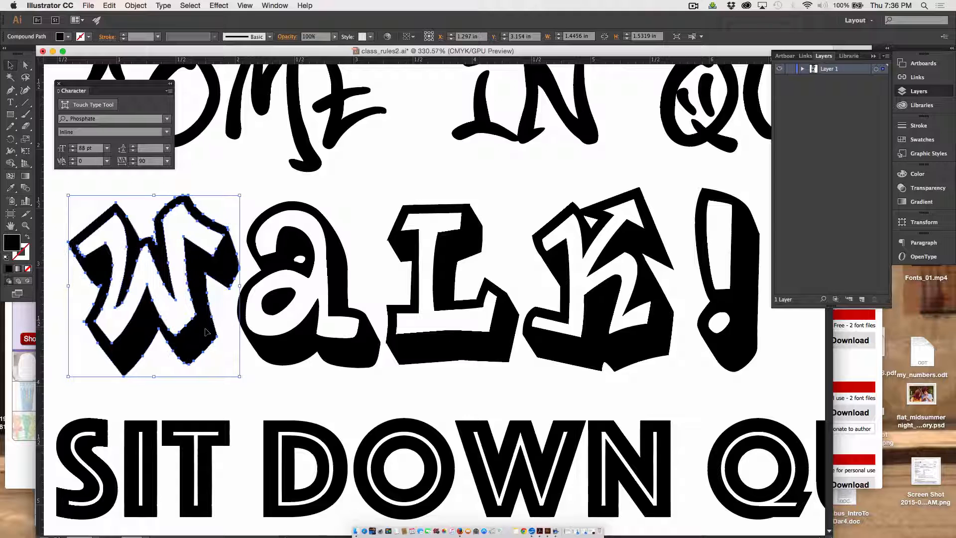
# Stretch the exclamation mark upward to about 0.63 by 1.78 in and nudge it slightly right, away from the K.
pyautogui.click(721, 244)
pyautogui.click(735, 224)
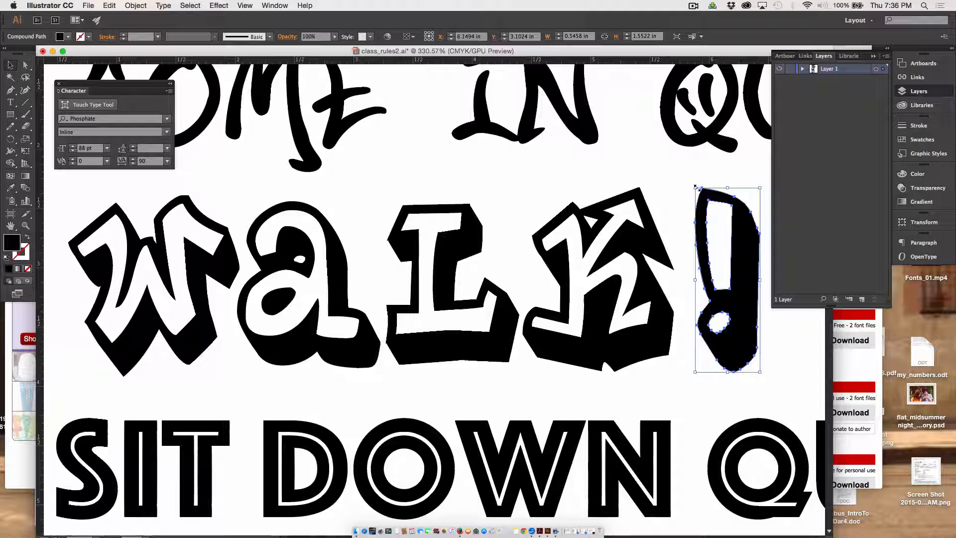
pyautogui.moveTo(696, 187); pyautogui.dragTo(688, 161)
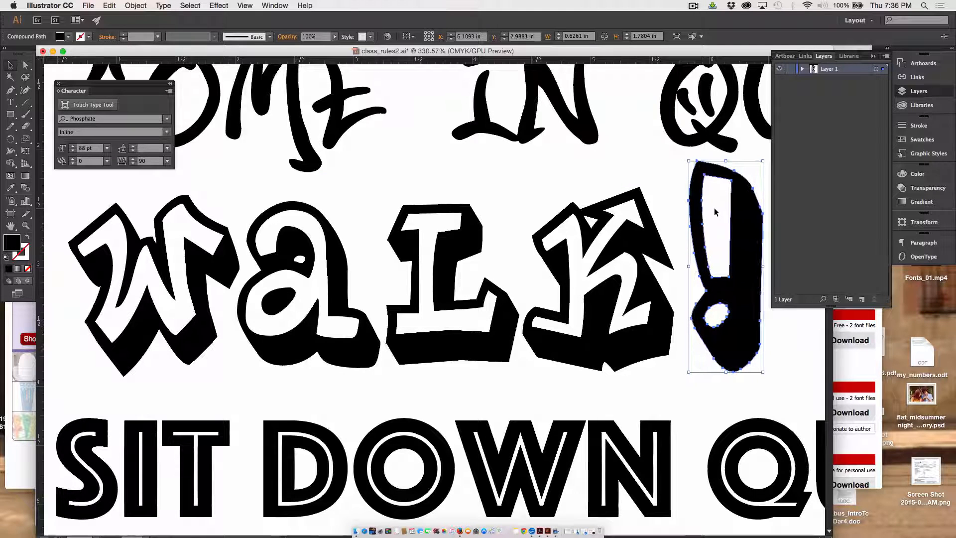
pyautogui.press('Right')
pyautogui.press('Right')
pyautogui.press('Right')
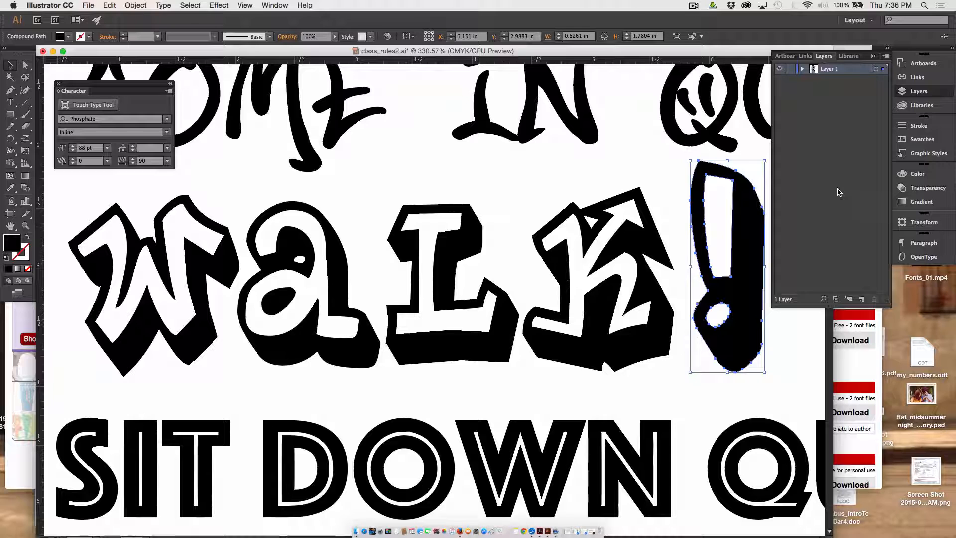
# Try filling the W's compound path with pink ED356A and undo the color change.
pyautogui.scroll(1, 213, 362)
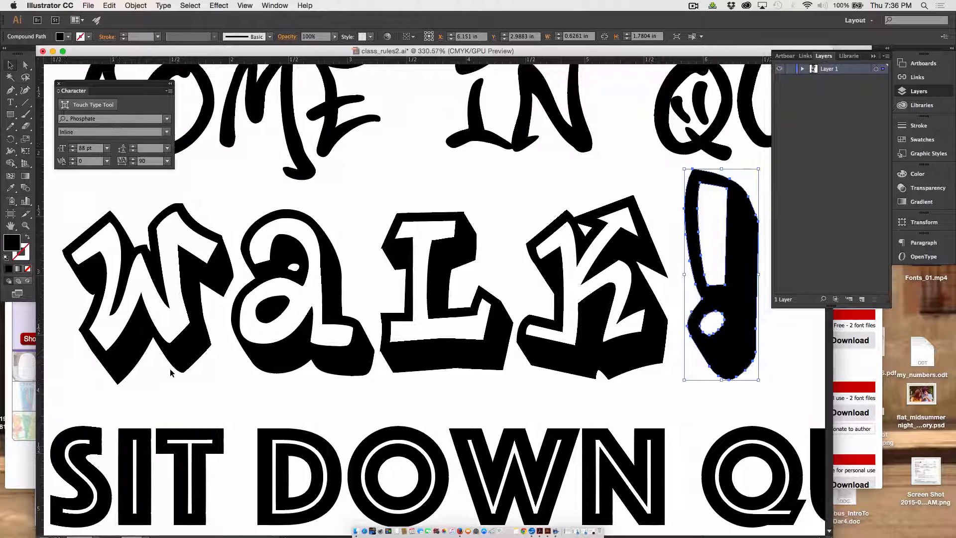
pyautogui.click(131, 338)
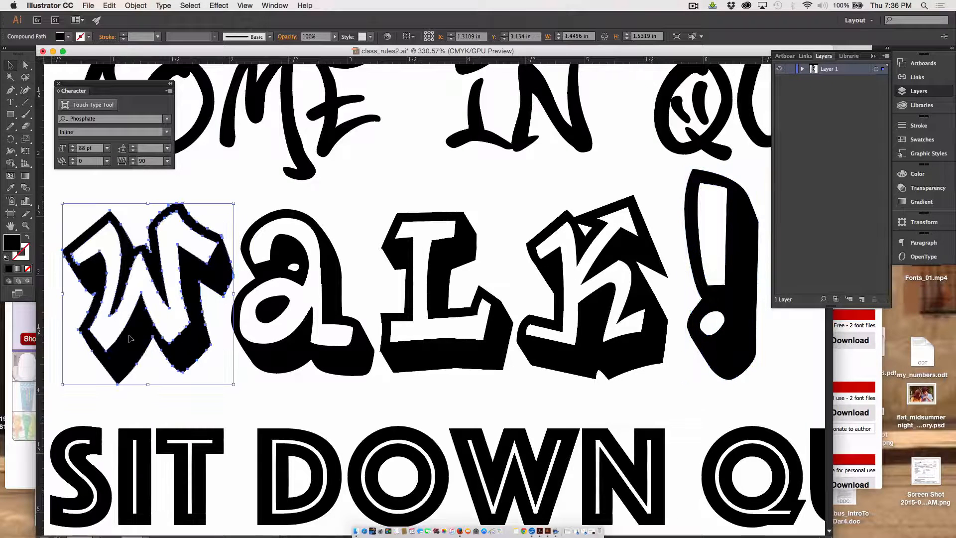
pyautogui.doubleClick(13, 243)
pyautogui.click(374, 226)
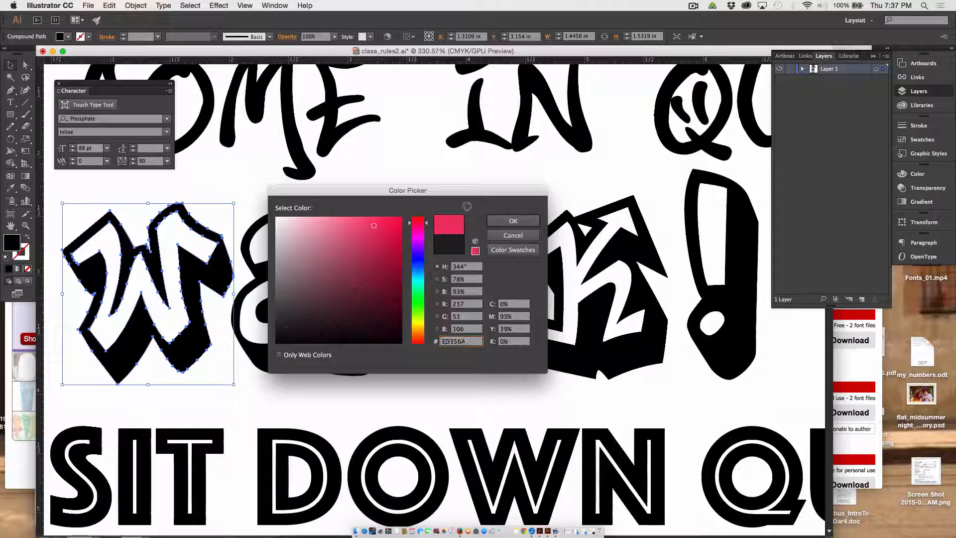
pyautogui.click(518, 221)
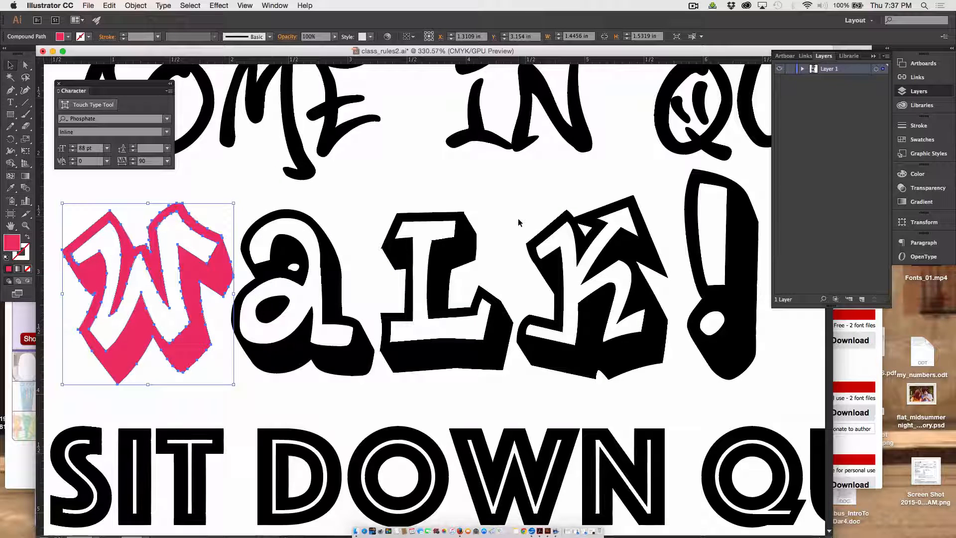
pyautogui.press('super+z')
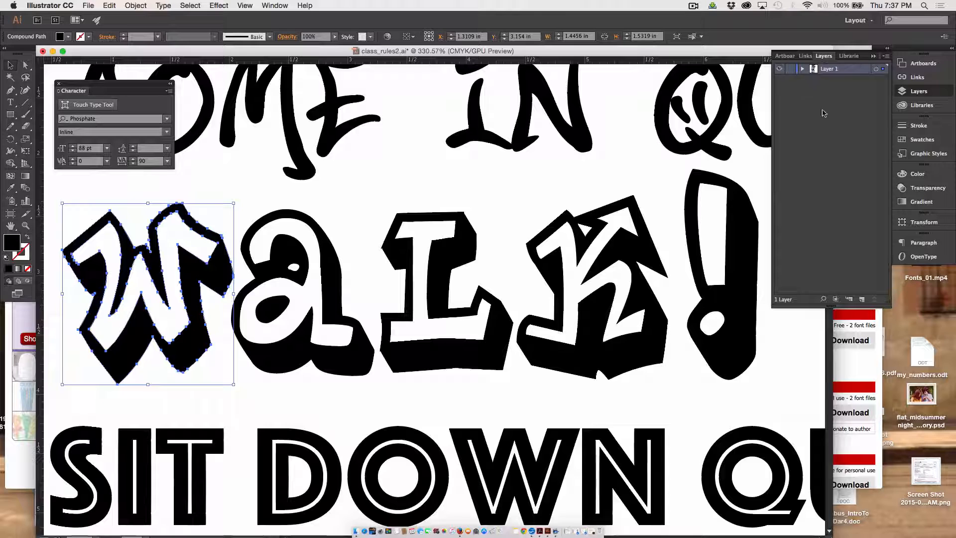
# Create a new layer beneath Layer 1, lock Layer 1, and make the new Layer 2 active.
pyautogui.click(855, 264)
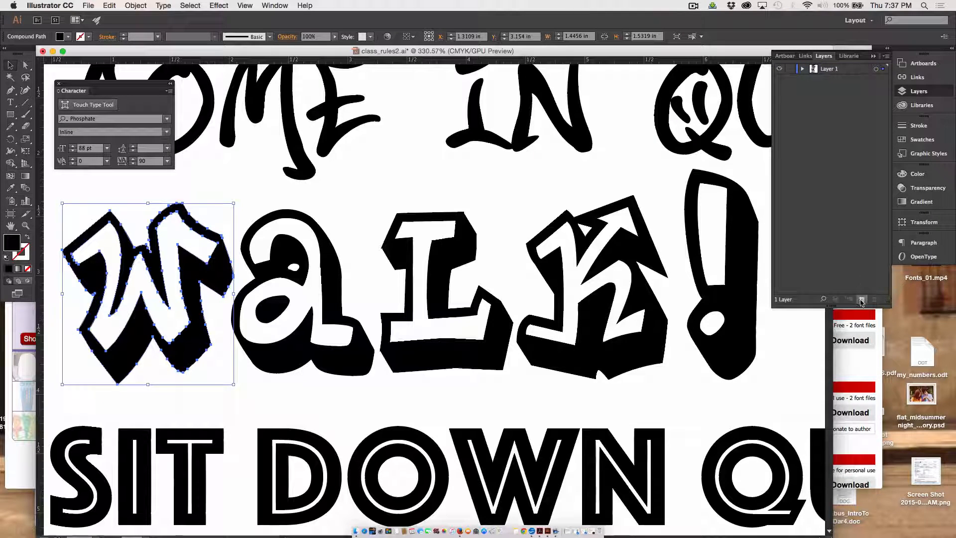
pyautogui.click(860, 299)
pyautogui.moveTo(840, 68); pyautogui.dragTo(838, 86)
pyautogui.click(789, 69)
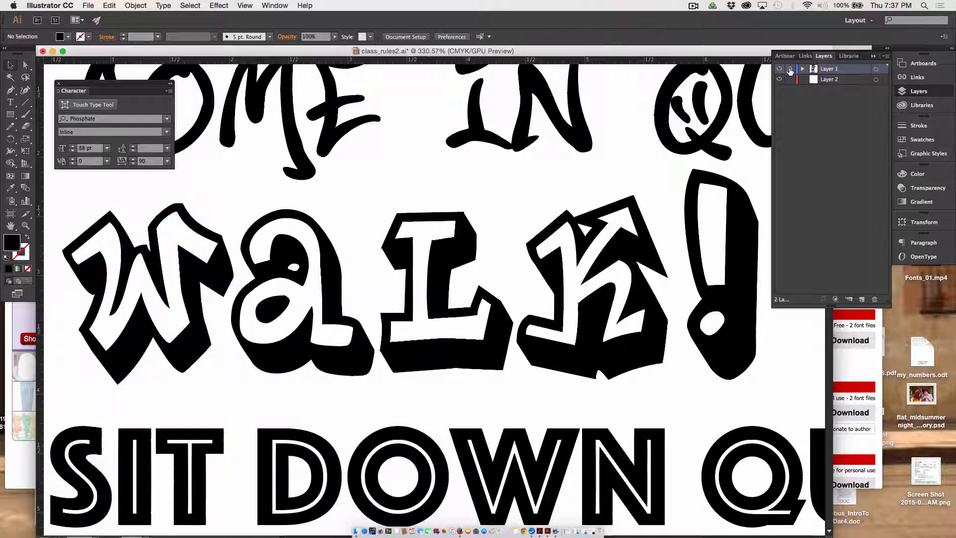
pyautogui.click(839, 82)
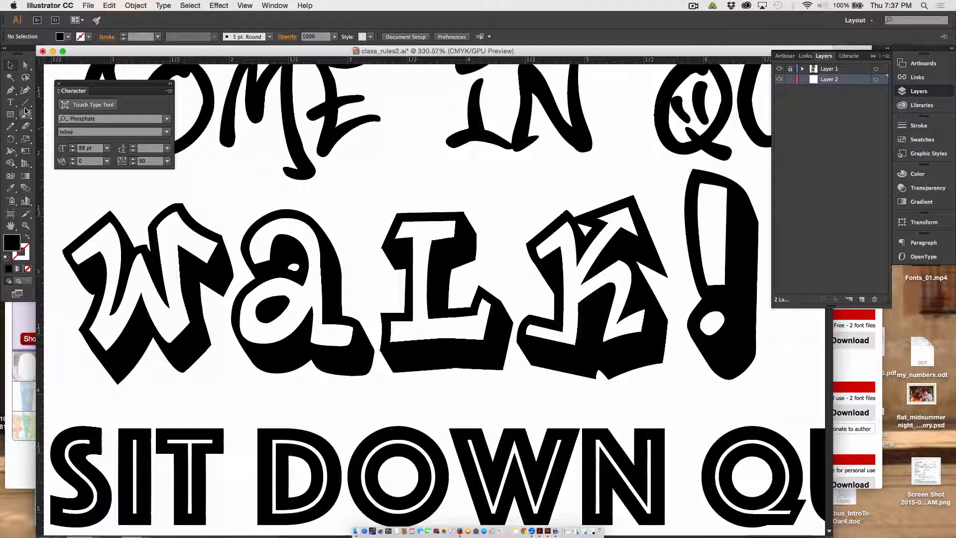
# Choose the Blob Brush tool and set its color to bright red FF0049.
pyautogui.click(10, 163)
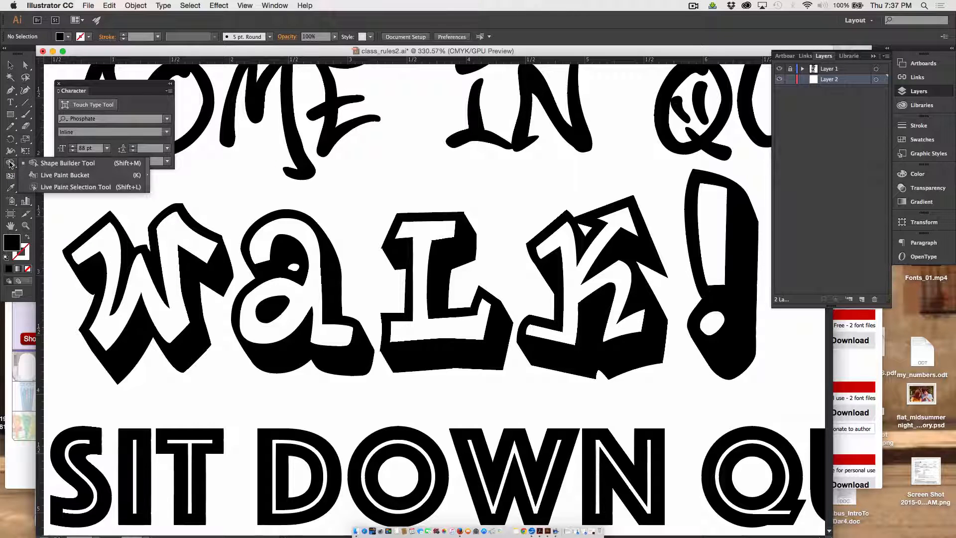
pyautogui.click(12, 131)
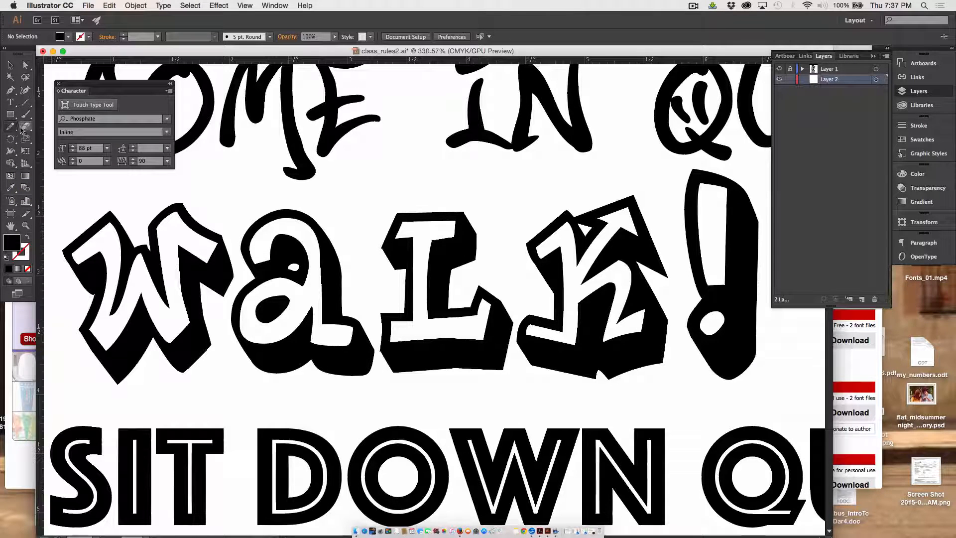
pyautogui.click(28, 115)
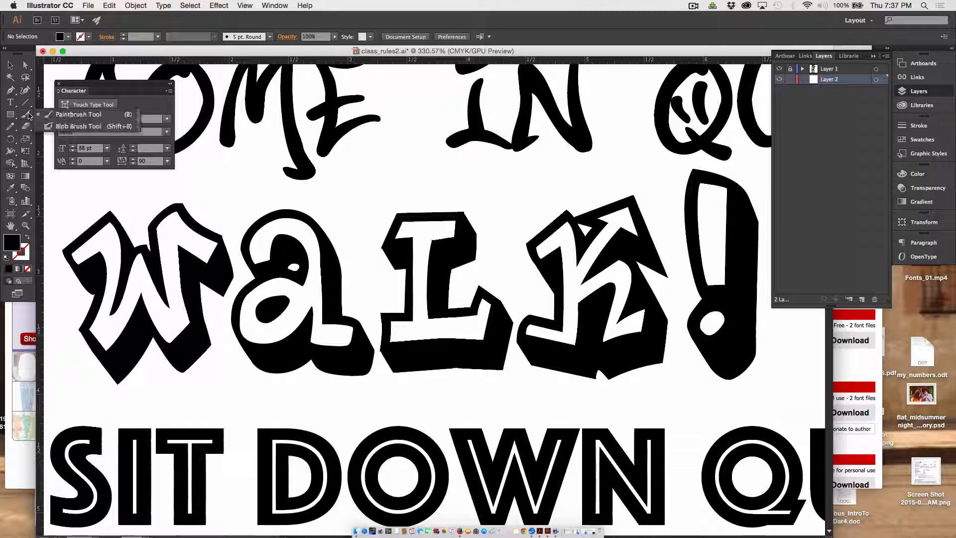
pyautogui.click(73, 127)
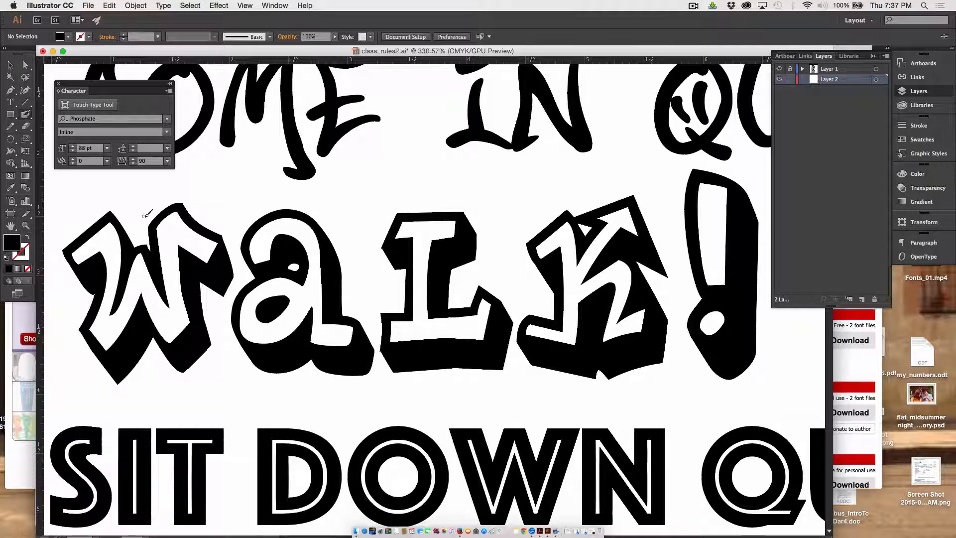
pyautogui.doubleClick(11, 244)
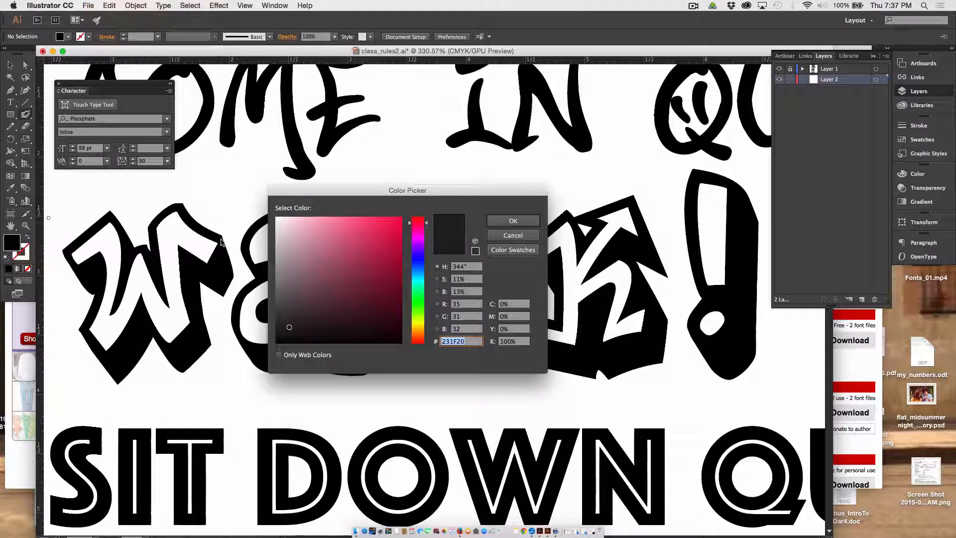
pyautogui.moveTo(368, 239); pyautogui.dragTo(403, 213)
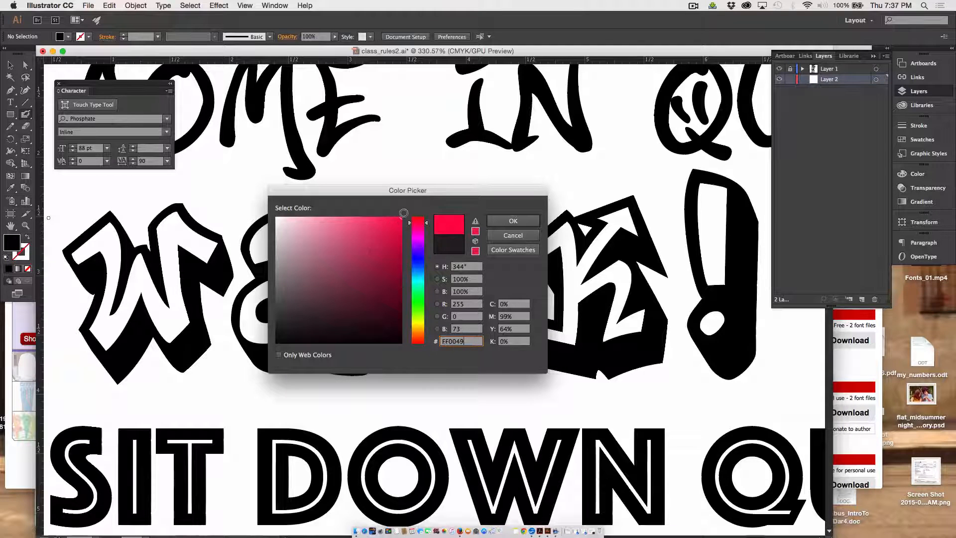
pyautogui.click(513, 220)
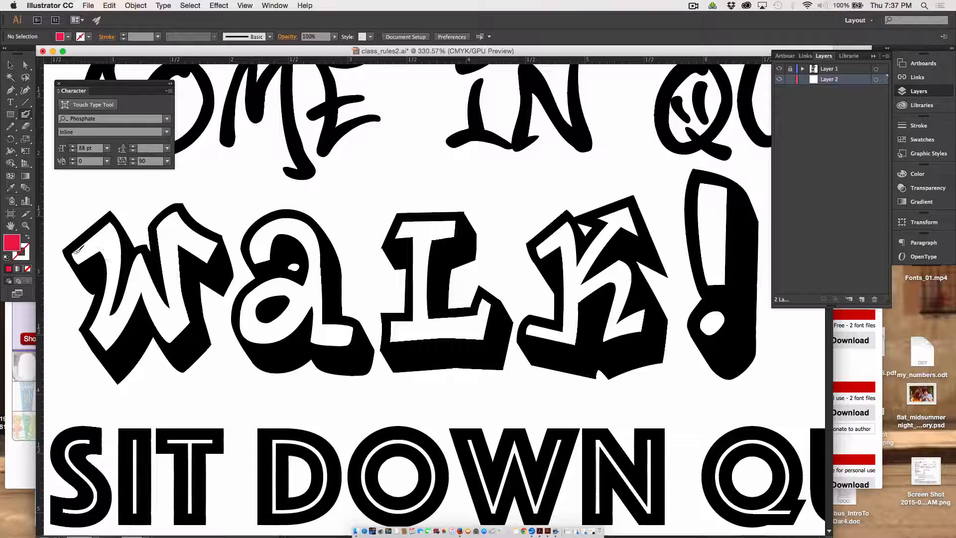
# Paint the W's white interior red on Layer 2, and toggle Layer 1's visibility to check the painted shape.
pyautogui.moveTo(88, 247); pyautogui.dragTo(119, 243)
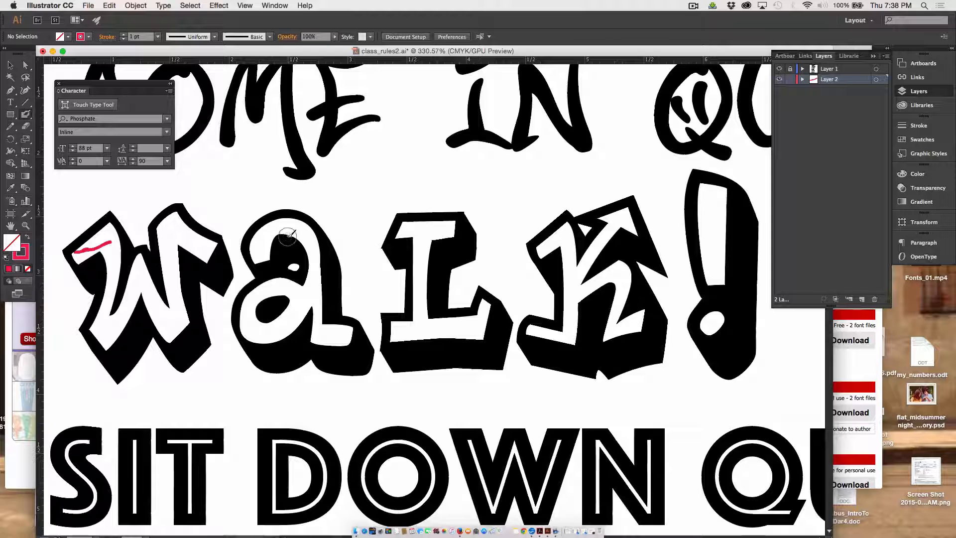
pyautogui.moveTo(77, 252)
pyautogui.mouseDown()
pyautogui.moveTo(85, 258)
pyautogui.moveTo(80, 252)
pyautogui.moveTo(108, 227)
pyautogui.moveTo(115, 265)
pyautogui.moveTo(119, 248)
pyautogui.moveTo(99, 344)
pyautogui.moveTo(117, 343)
pyautogui.moveTo(149, 256)
pyautogui.moveTo(132, 279)
pyautogui.mouseUp()
pyautogui.moveTo(124, 312)
pyautogui.mouseDown()
pyautogui.moveTo(151, 273)
pyautogui.moveTo(172, 333)
pyautogui.moveTo(160, 320)
pyautogui.moveTo(172, 333)
pyautogui.moveTo(177, 324)
pyautogui.moveTo(158, 295)
pyautogui.moveTo(175, 327)
pyautogui.moveTo(159, 297)
pyautogui.moveTo(180, 319)
pyautogui.moveTo(174, 278)
pyautogui.moveTo(182, 318)
pyautogui.moveTo(167, 301)
pyautogui.moveTo(163, 227)
pyautogui.moveTo(169, 258)
pyautogui.moveTo(166, 226)
pyautogui.moveTo(177, 217)
pyautogui.moveTo(211, 251)
pyautogui.moveTo(207, 239)
pyautogui.moveTo(190, 250)
pyautogui.moveTo(173, 235)
pyautogui.mouseUp()
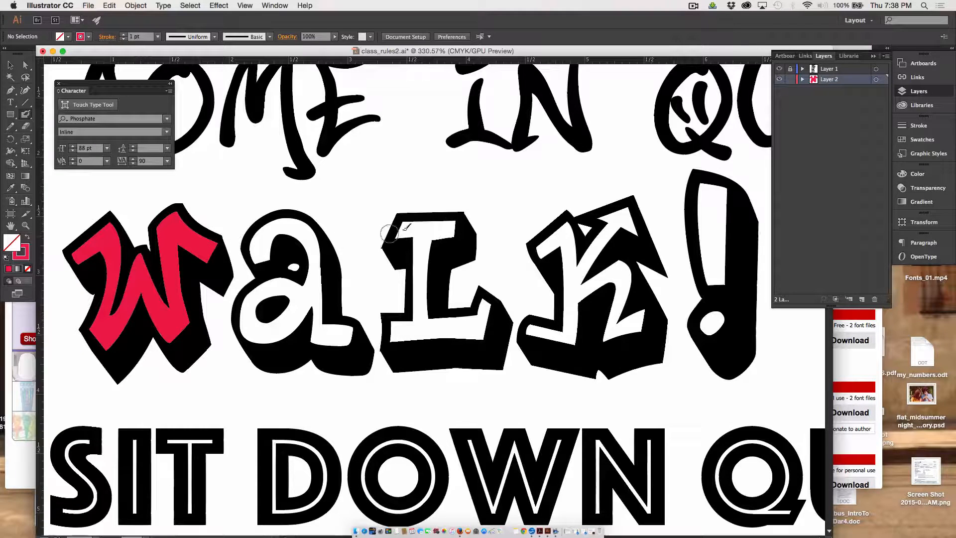
pyautogui.click(779, 69)
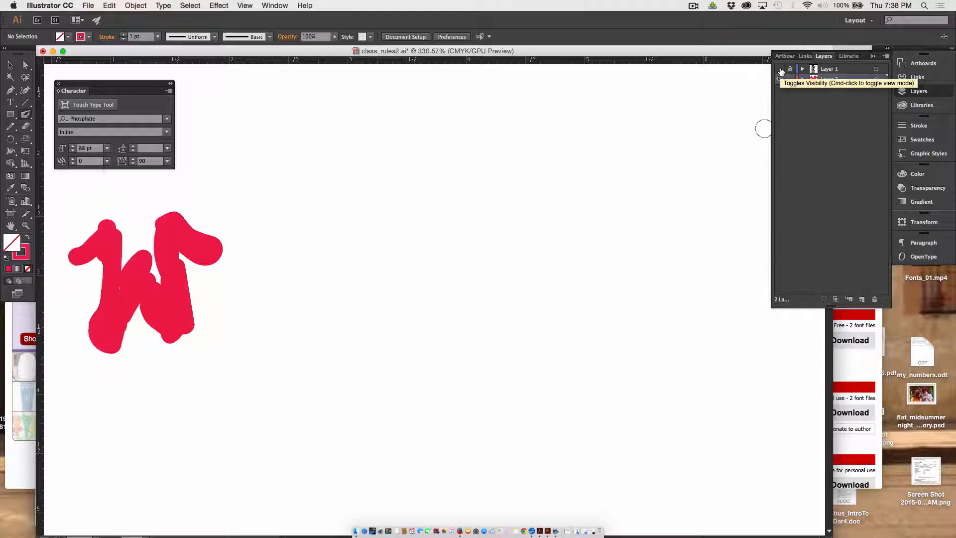
pyautogui.click(779, 70)
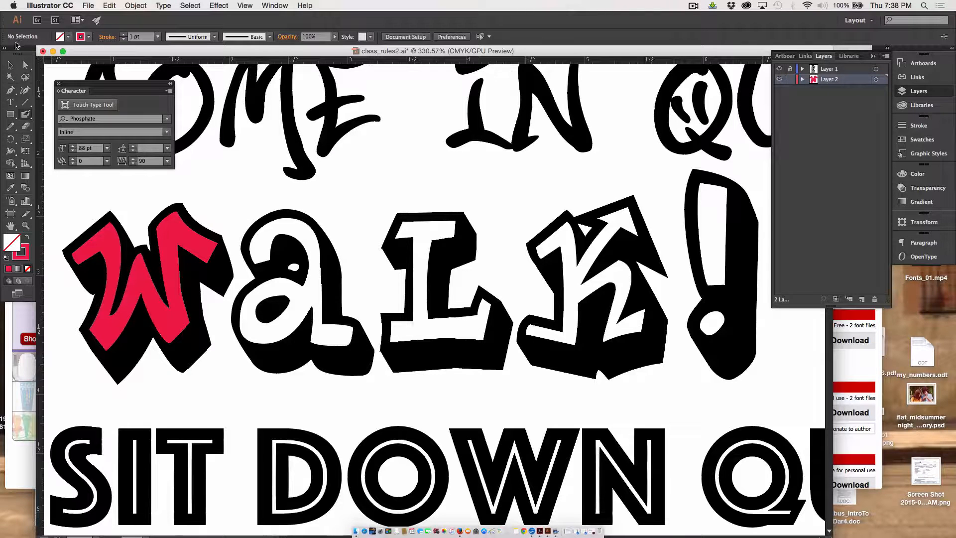
# Apply a linear gradient fill to the red painted shape behind the W.
pyautogui.click(10, 64)
pyautogui.click(115, 322)
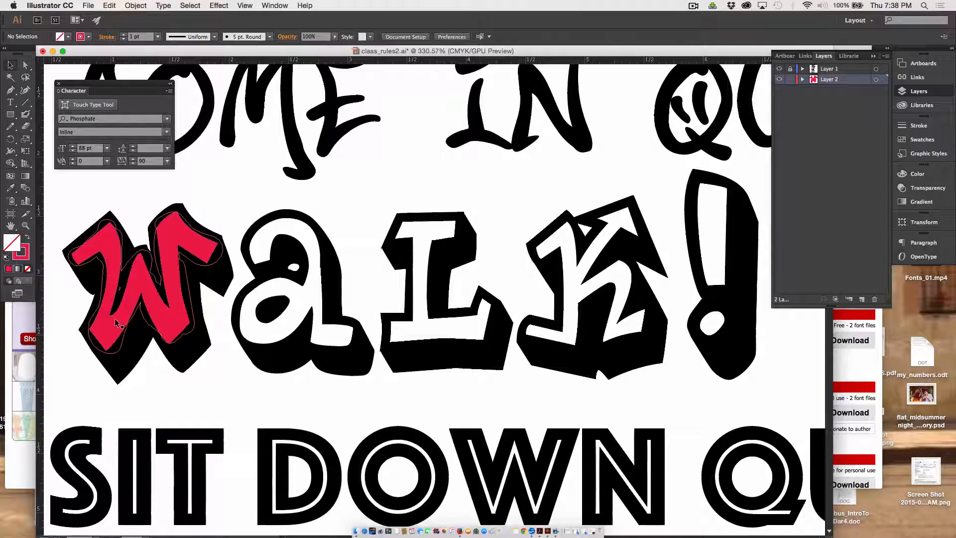
pyautogui.click(114, 318)
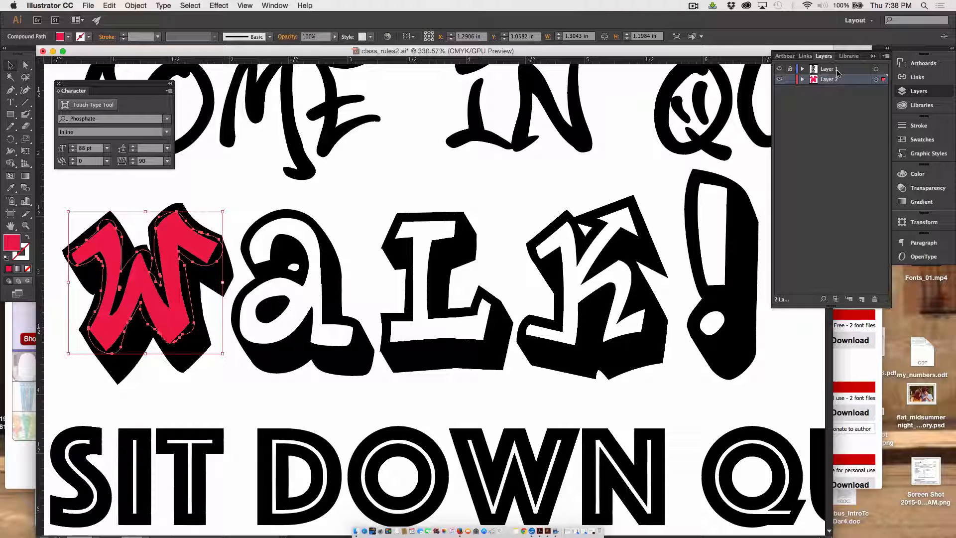
pyautogui.click(27, 178)
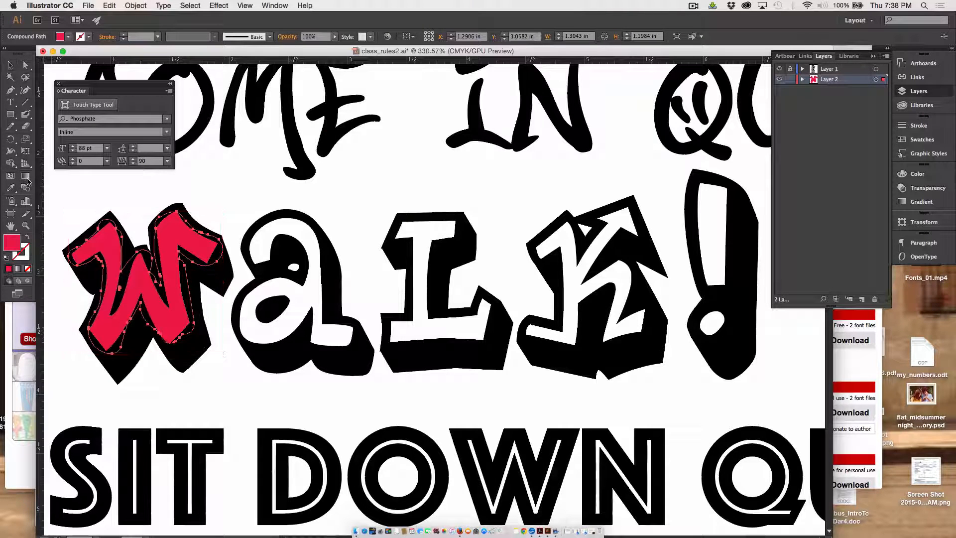
pyautogui.click(26, 178)
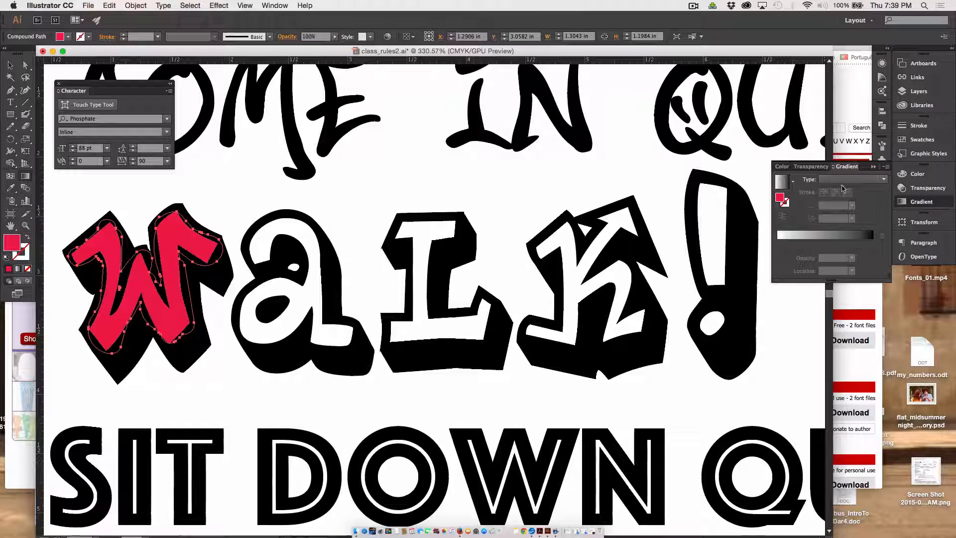
pyautogui.click(846, 168)
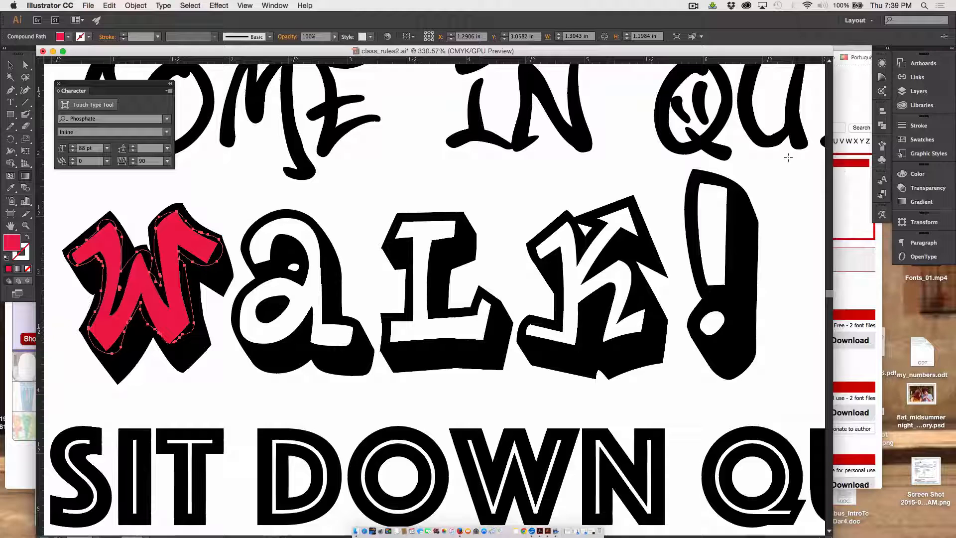
pyautogui.doubleClick(26, 178)
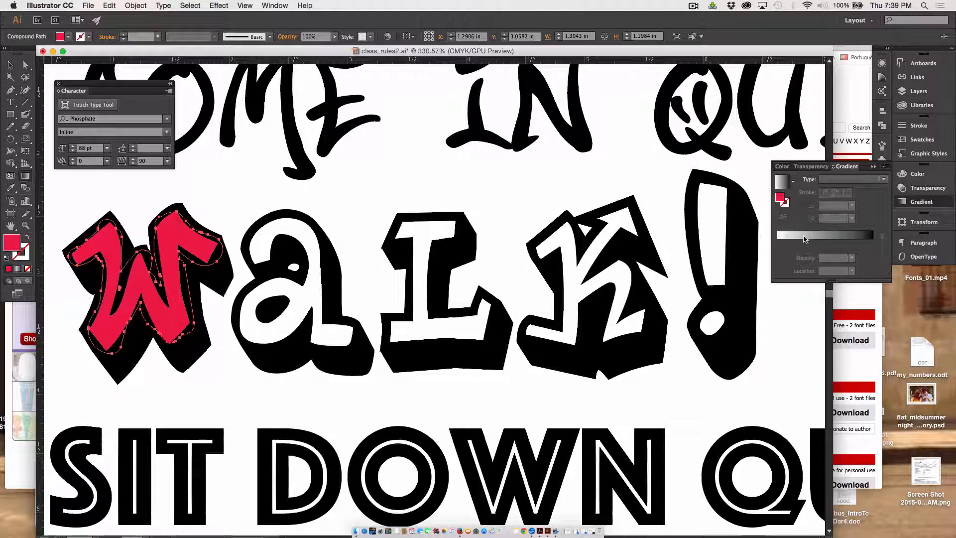
pyautogui.click(805, 239)
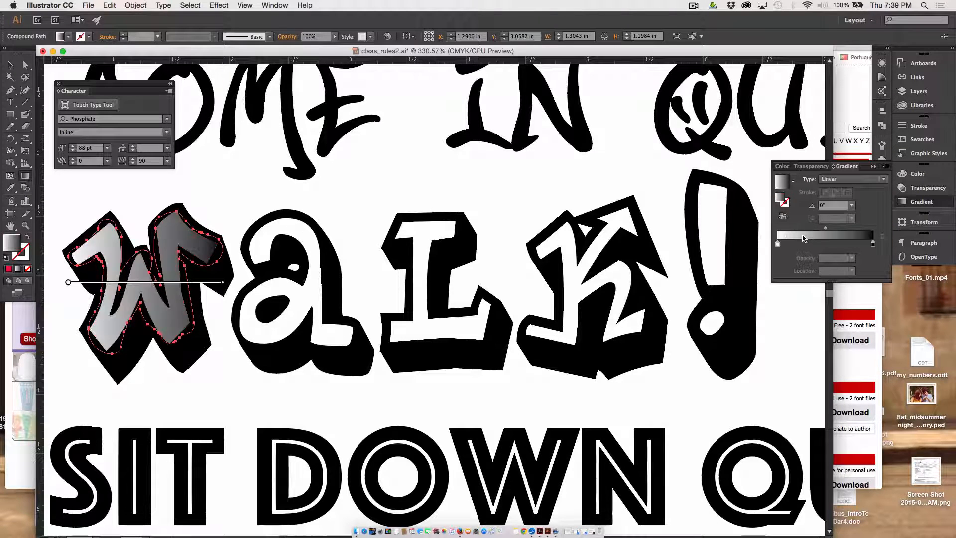
# Color the W's gradient with a red swatch on the end stop and an orange swatch on the start stop.
pyautogui.doubleClick(873, 244)
pyautogui.click(771, 276)
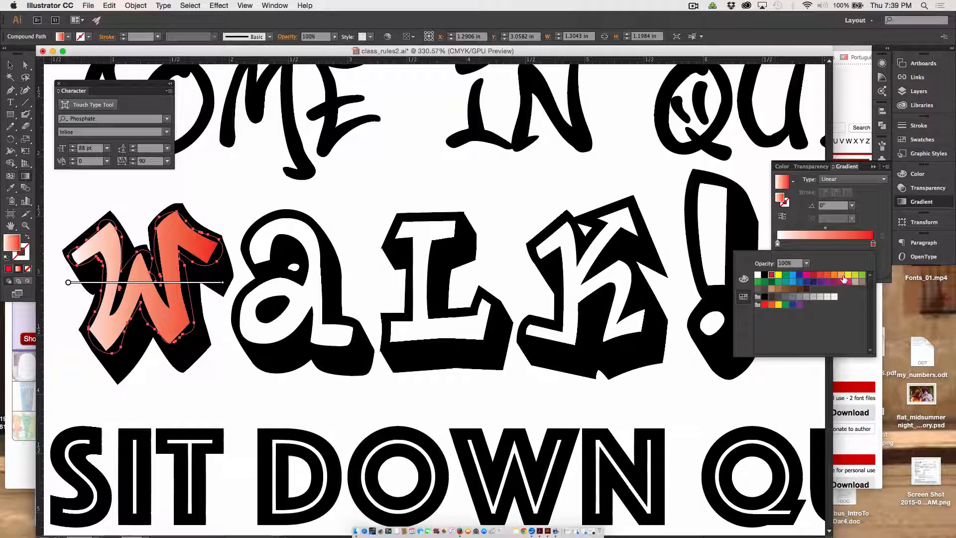
pyautogui.click(778, 245)
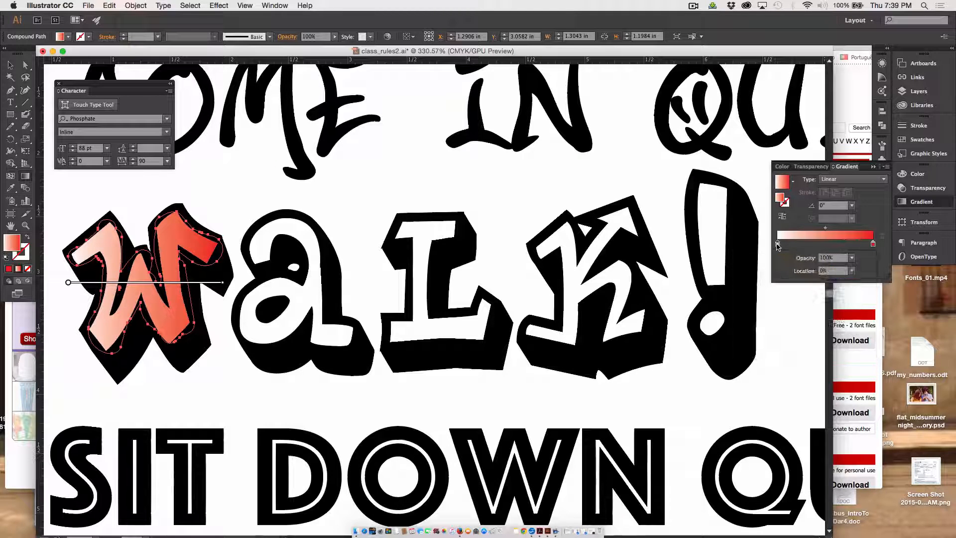
pyautogui.doubleClick(778, 244)
pyautogui.click(833, 275)
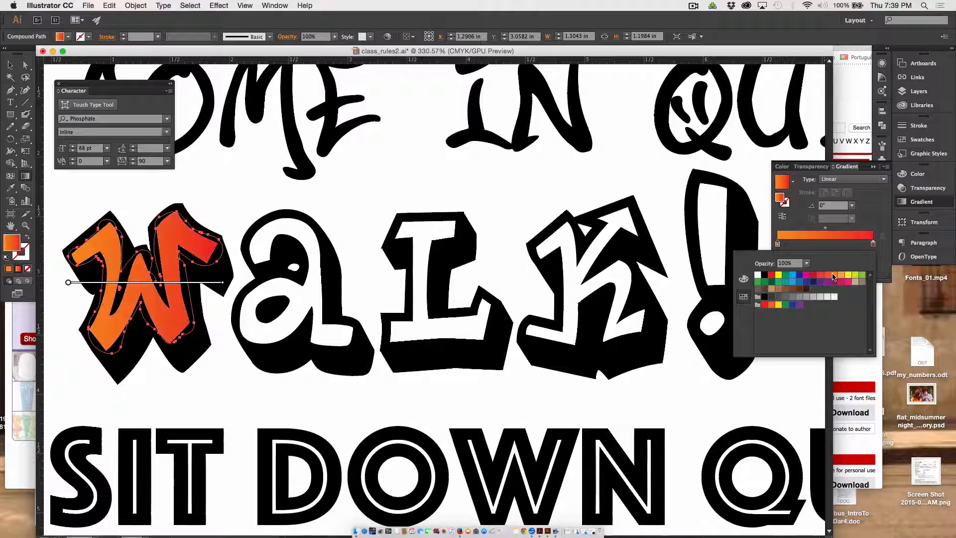
# Redraw the W's linear gradient vertically at about 90°, running from orange at the letter's base to red at its top.
pyautogui.click(68, 284)
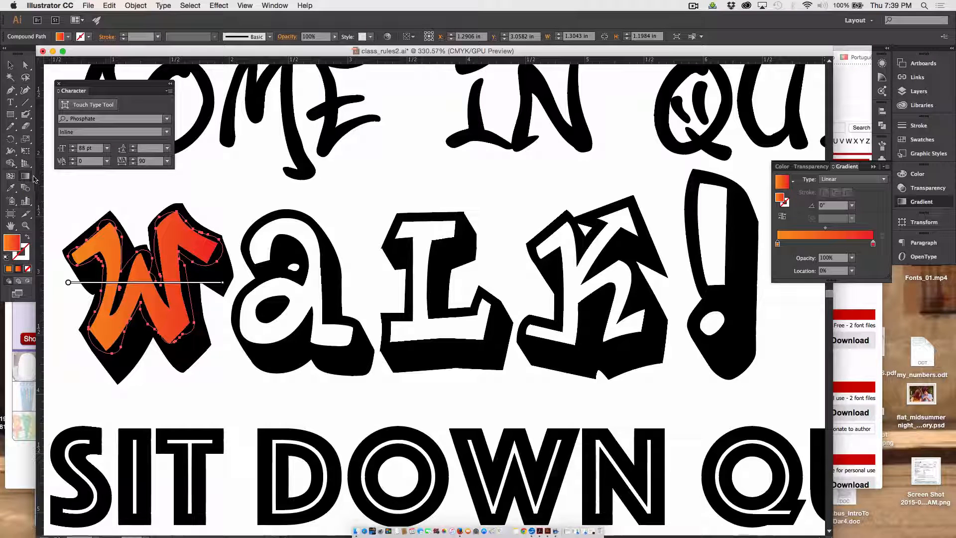
pyautogui.moveTo(111, 225)
pyautogui.mouseDown()
pyautogui.moveTo(110, 342)
pyautogui.moveTo(120, 216)
pyautogui.mouseUp()
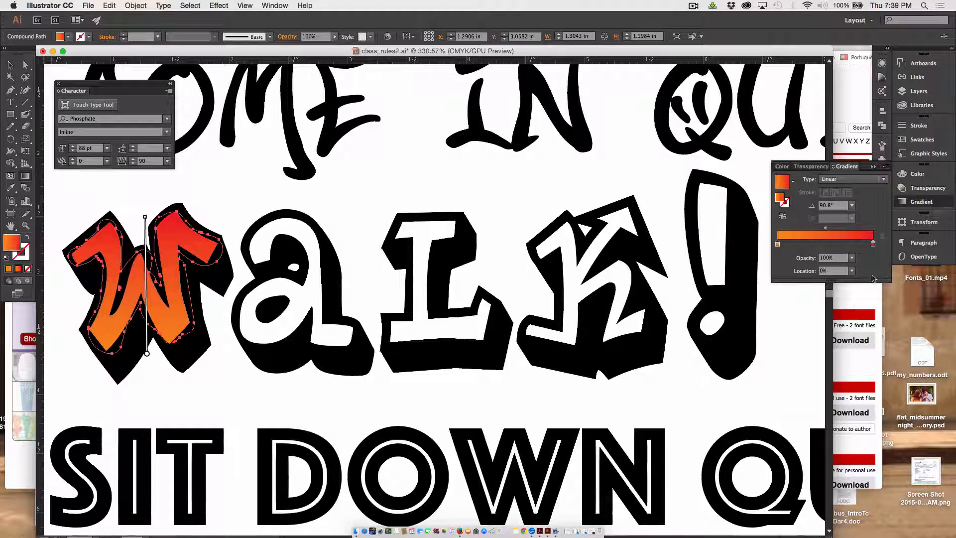
# Paint the white interior of the letter a on Layer 2 with the Blob Brush, using the same orange-to-red gradient.
pyautogui.click(919, 92)
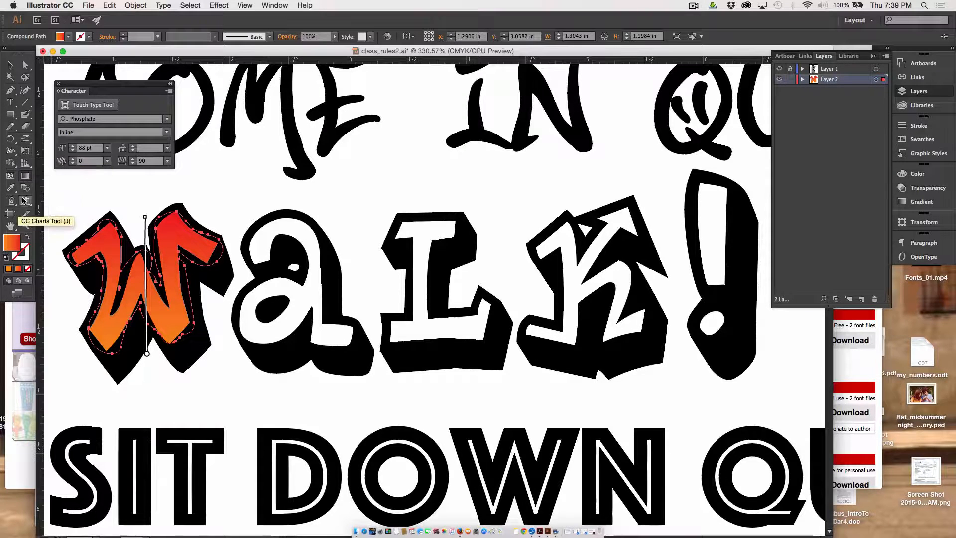
pyautogui.click(28, 114)
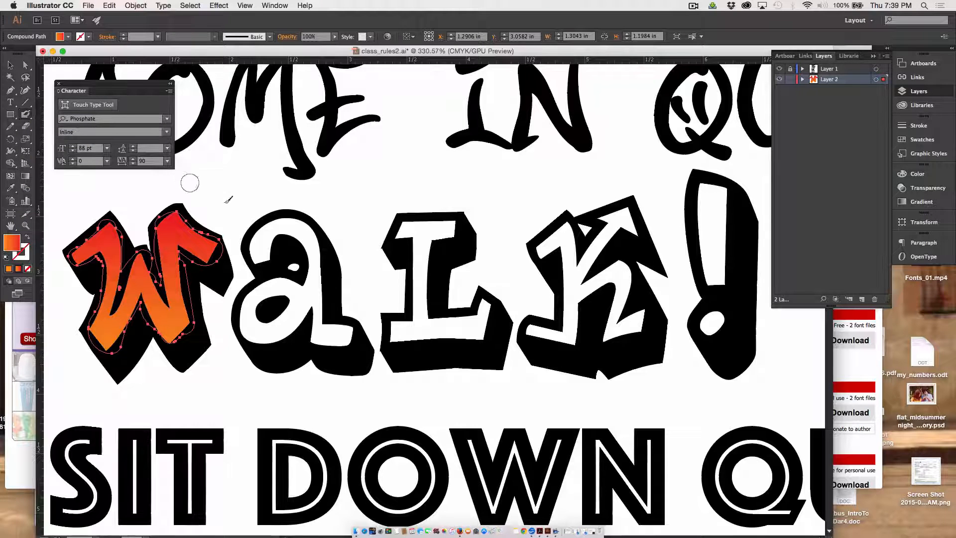
pyautogui.moveTo(262, 243)
pyautogui.mouseDown()
pyautogui.moveTo(267, 239)
pyautogui.moveTo(276, 242)
pyautogui.moveTo(268, 251)
pyautogui.moveTo(283, 233)
pyautogui.moveTo(274, 229)
pyautogui.moveTo(298, 230)
pyautogui.moveTo(288, 226)
pyautogui.moveTo(299, 226)
pyautogui.moveTo(297, 217)
pyautogui.moveTo(307, 243)
pyautogui.moveTo(295, 230)
pyautogui.moveTo(318, 254)
pyautogui.moveTo(313, 296)
pyautogui.mouseUp()
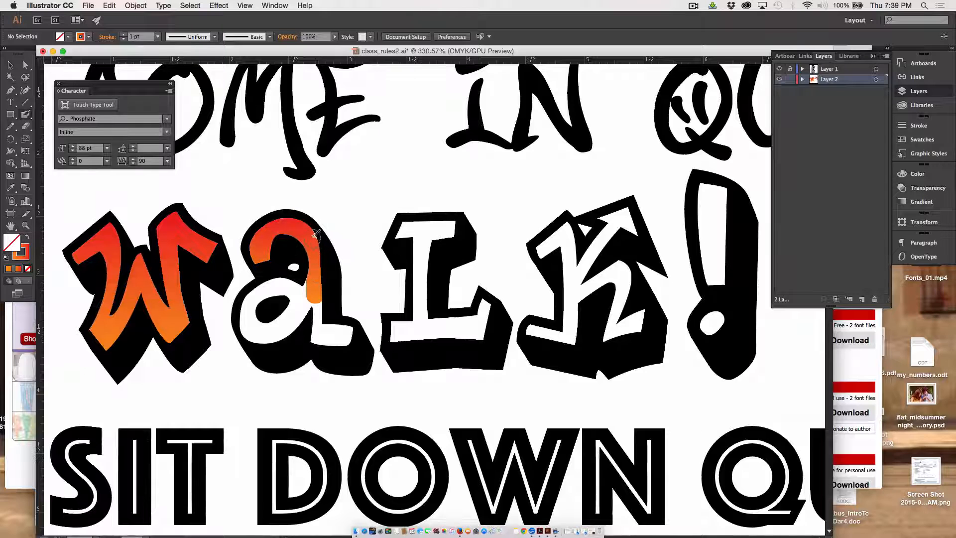
pyautogui.moveTo(312, 236)
pyautogui.mouseDown()
pyautogui.moveTo(311, 299)
pyautogui.moveTo(265, 292)
pyautogui.moveTo(262, 325)
pyautogui.moveTo(286, 311)
pyautogui.moveTo(297, 289)
pyautogui.moveTo(274, 286)
pyautogui.moveTo(247, 324)
pyautogui.moveTo(264, 335)
pyautogui.moveTo(298, 308)
pyautogui.moveTo(277, 339)
pyautogui.moveTo(316, 297)
pyautogui.moveTo(280, 282)
pyautogui.moveTo(317, 302)
pyautogui.moveTo(321, 336)
pyautogui.moveTo(336, 344)
pyautogui.moveTo(350, 336)
pyautogui.moveTo(323, 329)
pyautogui.moveTo(352, 329)
pyautogui.mouseUp()
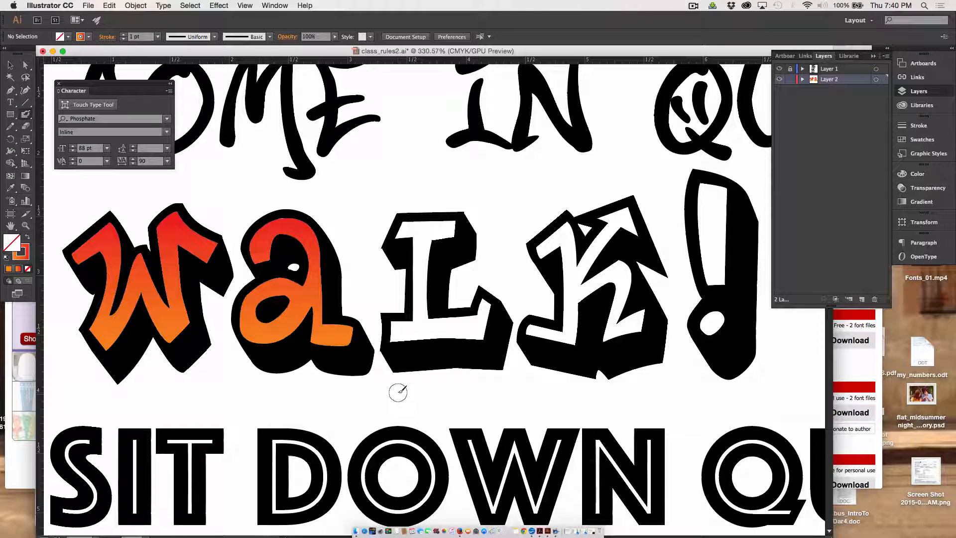
pyautogui.click(694, 6)
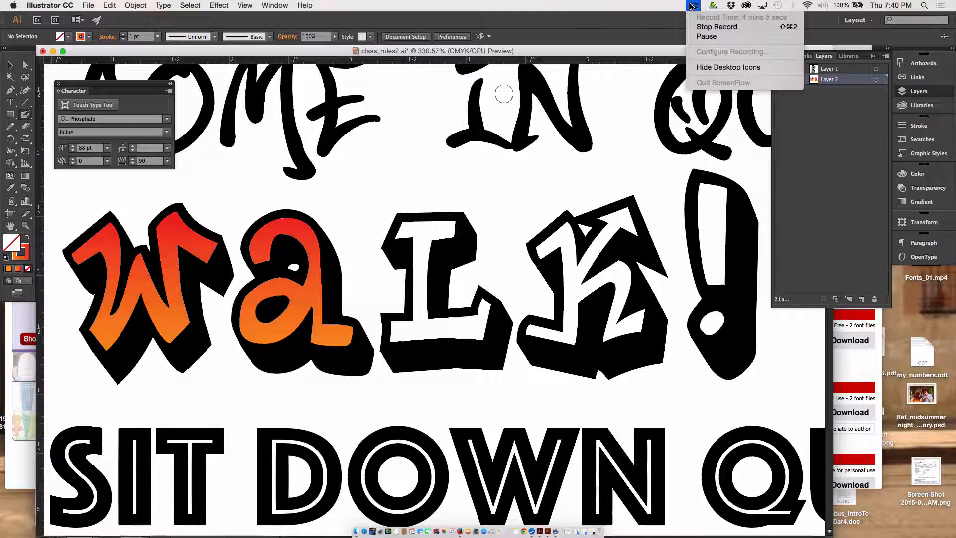